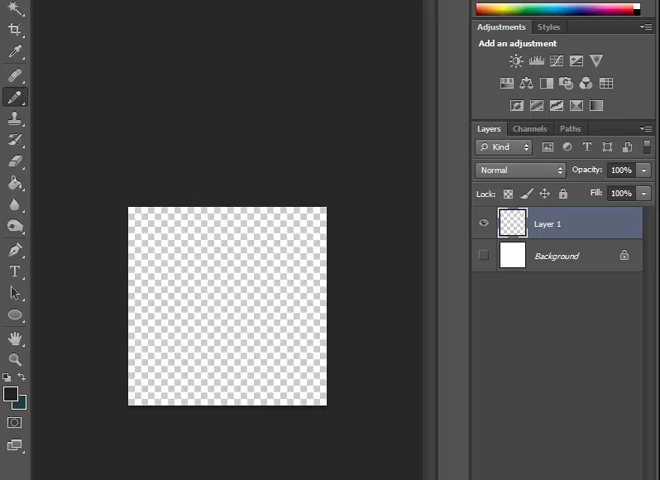
Pencil the diagonal black scythe handle and the blade outline
mouse_move(134, 398)
left_mouse_down()
mouse_move(189, 364)
mouse_move(169, 358)
mouse_move(284, 261)
left_mouse_up()
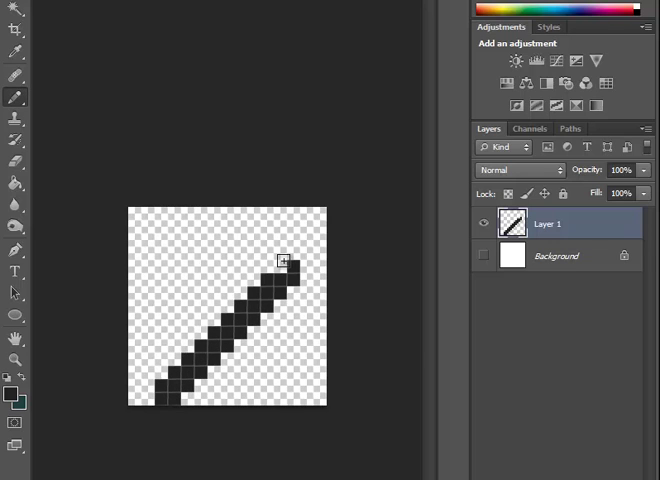
mouse_move(140, 215)
left_mouse_down()
mouse_move(194, 240)
mouse_move(253, 252)
mouse_move(262, 224)
mouse_move(275, 218)
mouse_move(320, 238)
left_mouse_up()
mouse_move(318, 318)
left_mouse_down()
mouse_move(312, 339)
mouse_move(293, 358)
left_mouse_up()
Switch the colour to red and fill the lower handle and curved blade
left_click(10, 394)
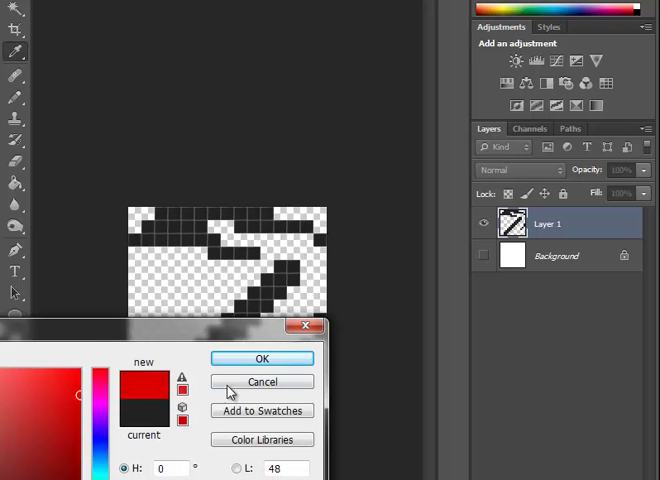
left_click(262, 356)
left_click(161, 399)
left_click_drag(161, 399, 196, 357)
left_click_drag(318, 346, 292, 266)
left_click_drag(268, 290, 243, 258)
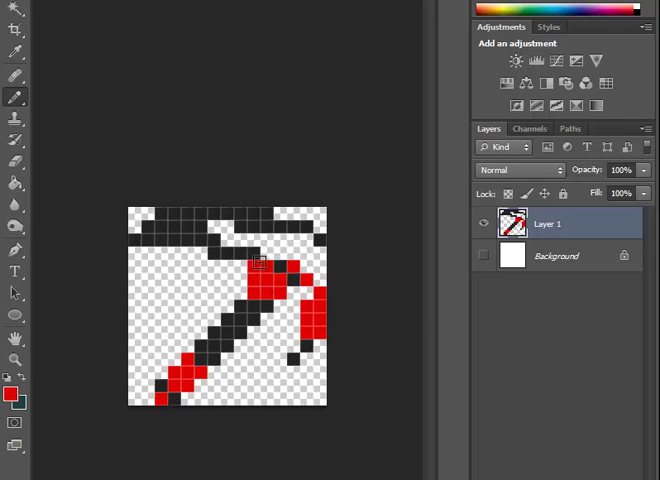
left_click_drag(186, 212, 236, 215)
mouse_move(174, 208)
left_mouse_down()
mouse_move(280, 236)
mouse_move(318, 263)
left_mouse_up()
Pick a light grey and pencil it along the blade's inner edge
left_click(10, 393)
key("Escape")
key("i")
left_click(231, 322)
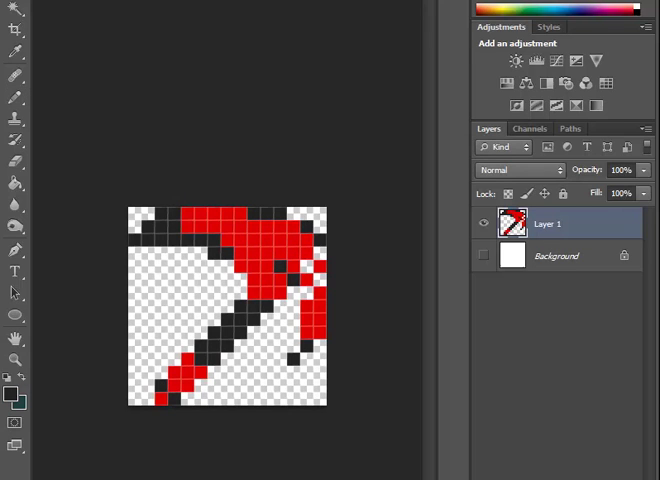
left_click(10, 393)
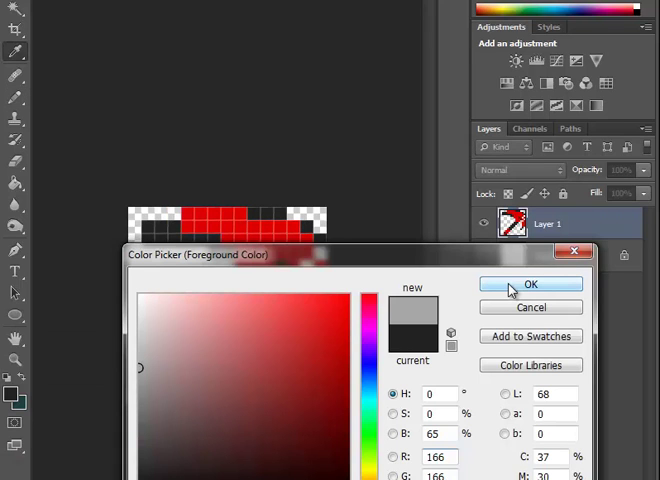
left_click(512, 289)
left_click_drag(140, 240, 218, 247)
Add black detail pixels and grey pixels on the blade head
left_click(22, 410)
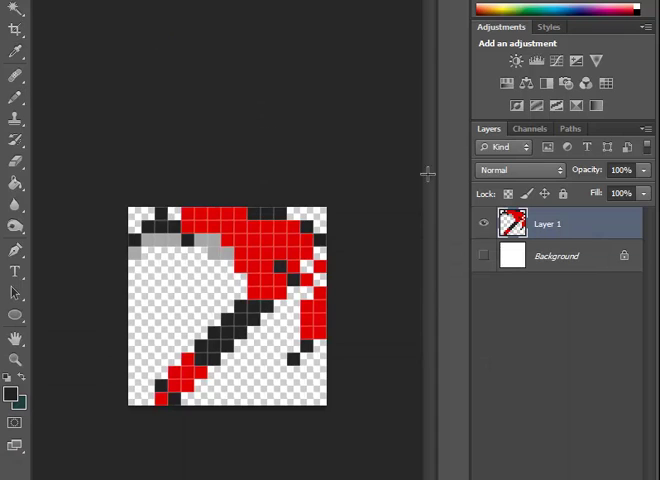
left_click(316, 268)
key("b")
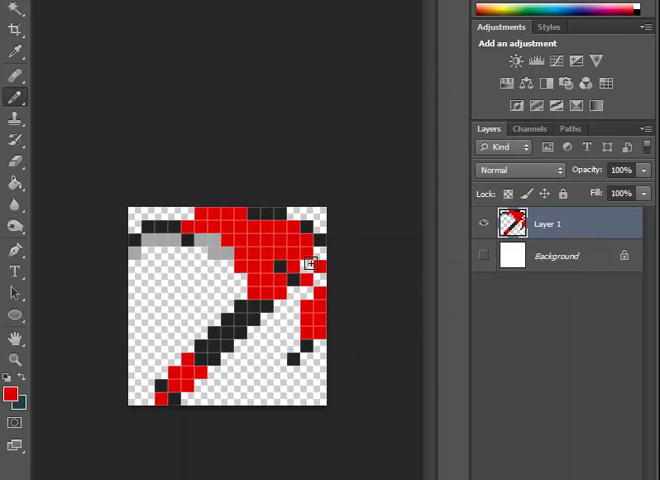
left_click(300, 266, "alt")
left_click_drag(310, 268, 318, 295)
key("ctrl+alt+z")
key("ctrl+alt+z")
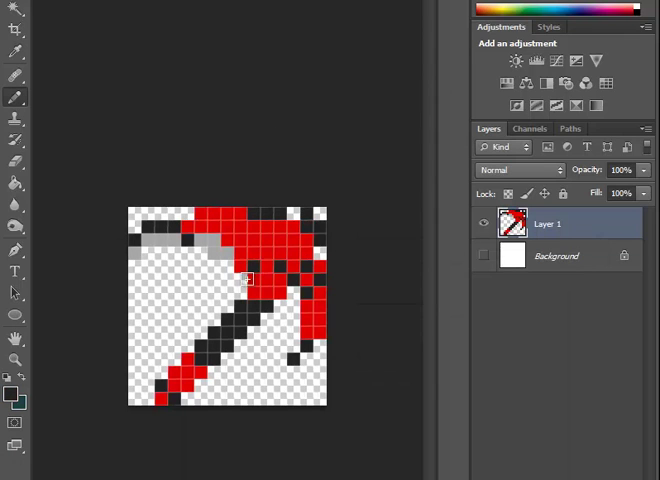
left_click(245, 250, "alt")
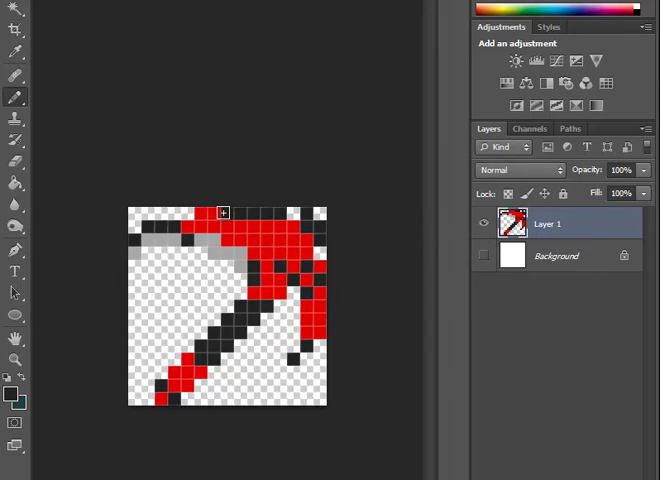
Shade across the red blade in black, then set the colour back to red
left_click(248, 216, "alt")
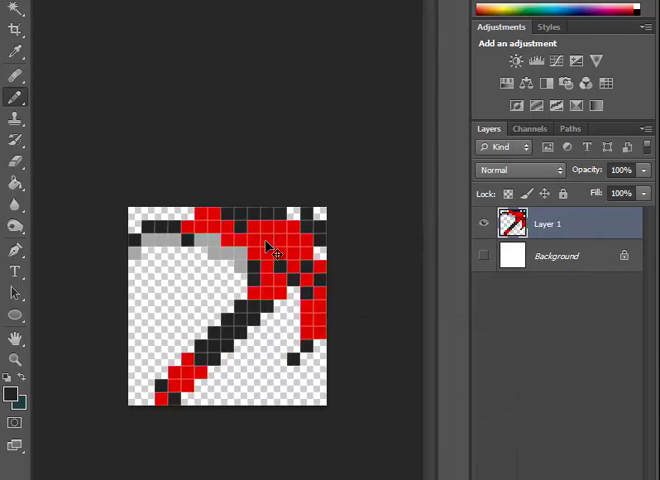
left_click_drag(270, 248, 187, 224)
mouse_move(250, 265)
left_mouse_down()
mouse_move(213, 225)
mouse_move(152, 264)
left_mouse_up()
left_click(10, 393)
left_click(295, 290)
left_click(309, 240)
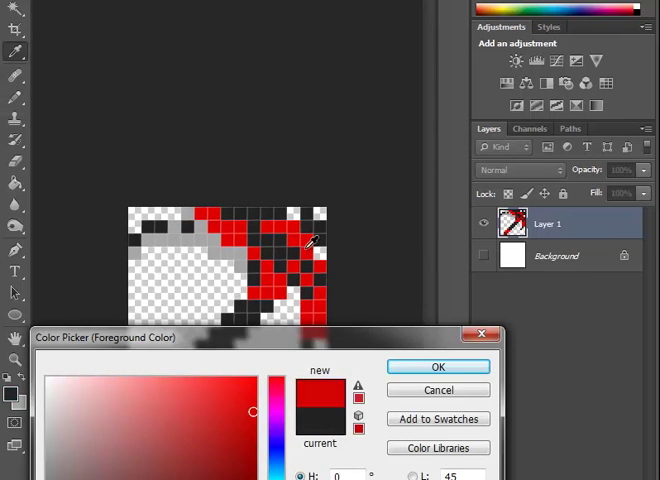
left_click(430, 367)
Duplicate the texture layer as a backup and clear the blade-tip selection
key("m")
left_click_drag(326, 312, 274, 380)
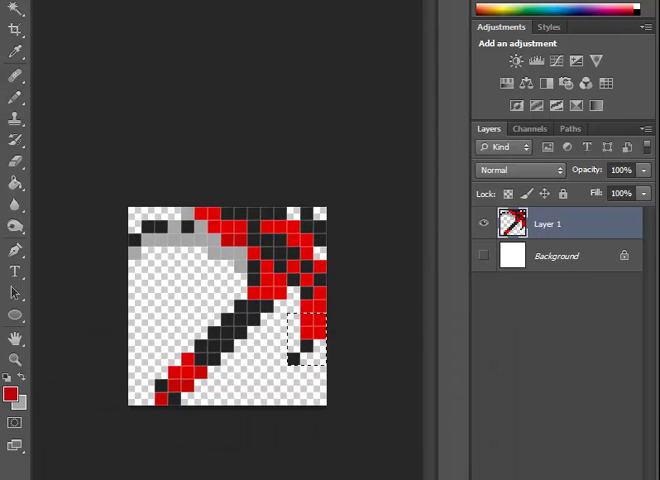
key("ctrl+d")
key("ctrl+j")
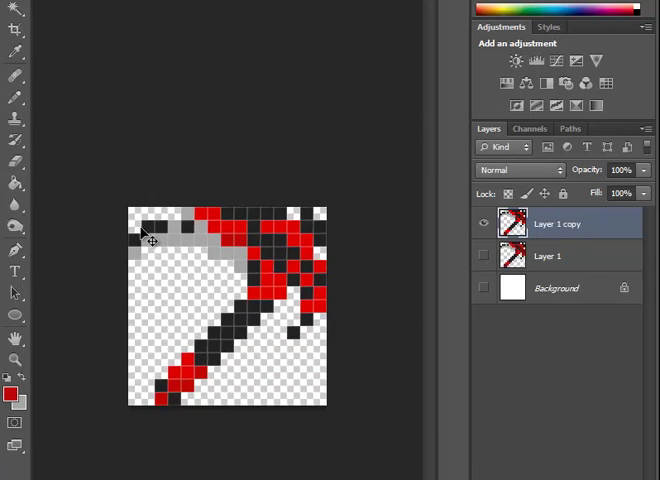
Pencil red guard pixels around the lower handle
key("b")
left_click_drag(245, 358, 215, 356)
key("x")
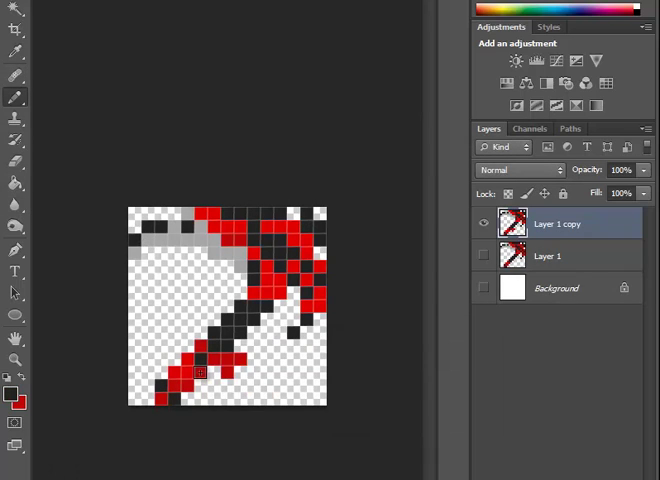
key("x")
left_click_drag(185, 322, 240, 355)
Duplicate the layer again, hide the earlier copy, and pick grey and red colours
key("ctrl+j")
left_click(484, 256)
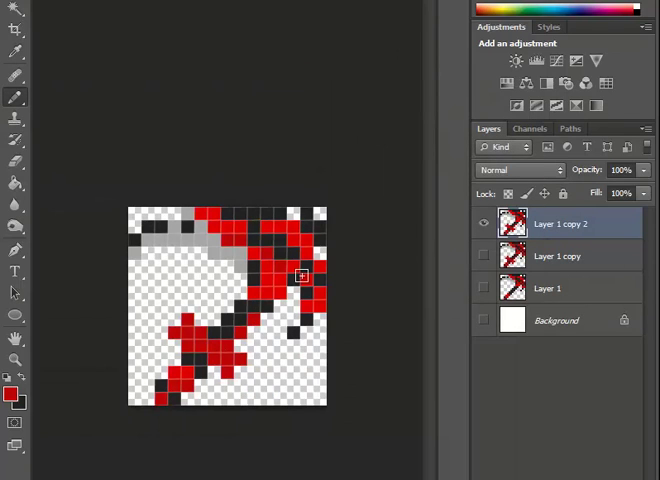
left_click(191, 243, "alt")
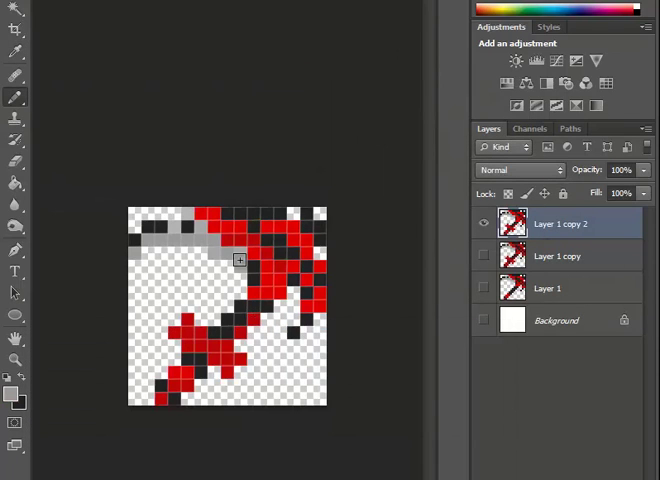
left_click(254, 303, "alt")
key("x")
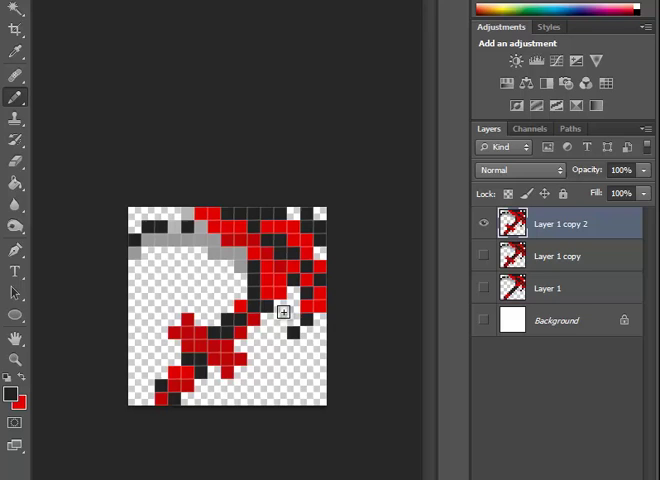
key("m")
left_click_drag(234, 352, 260, 378)
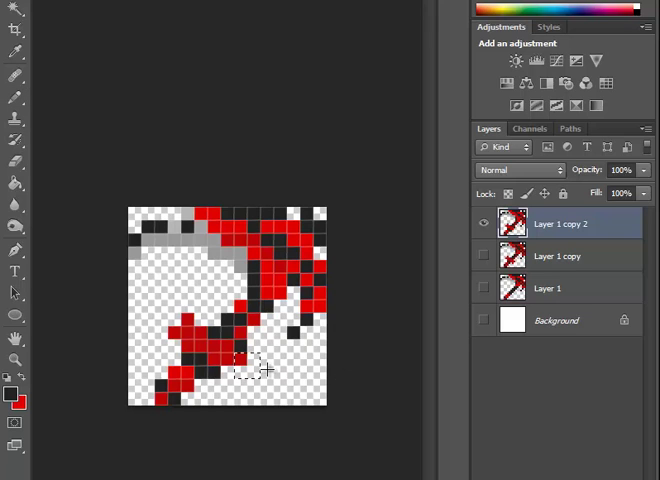
key("i")
left_click(330, 313)
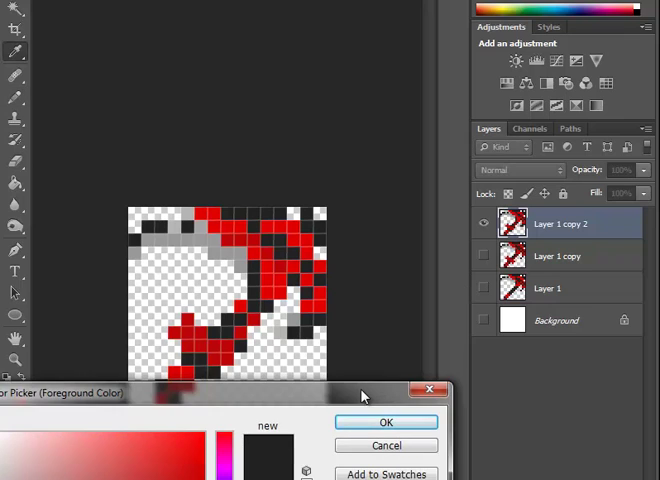
Apply Hue/Saturation with Saturation +28 and Lightness -22 to darken the red
left_click(386, 422)
left_click(270, 108)
key("ctrl+u")
mouse_move(387, 107)
left_mouse_down()
mouse_move(375, 115)
mouse_move(365, 103)
left_mouse_up()
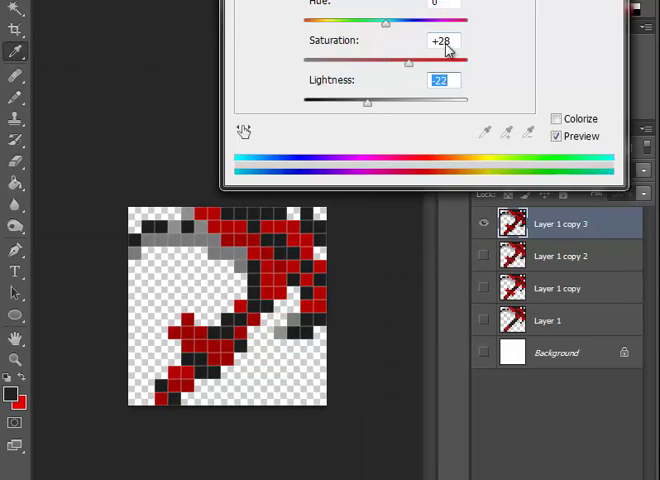
key("Return")
key("b")
key("o")
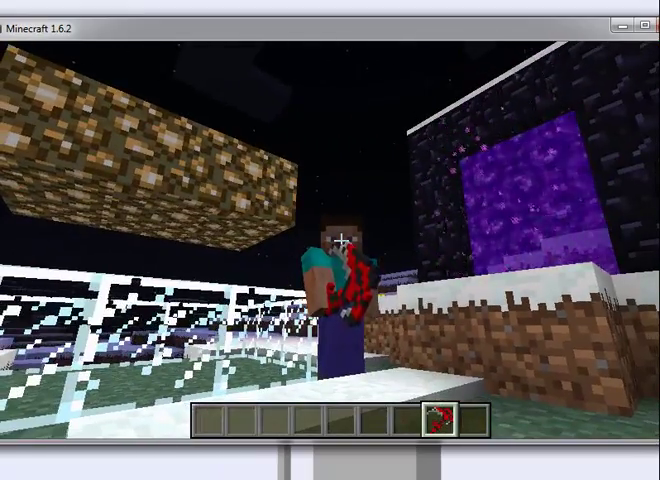
Pause and minimize Minecraft, then orbit the grey scythe model in the viewer
key("Escape")
left_click(622, 27)
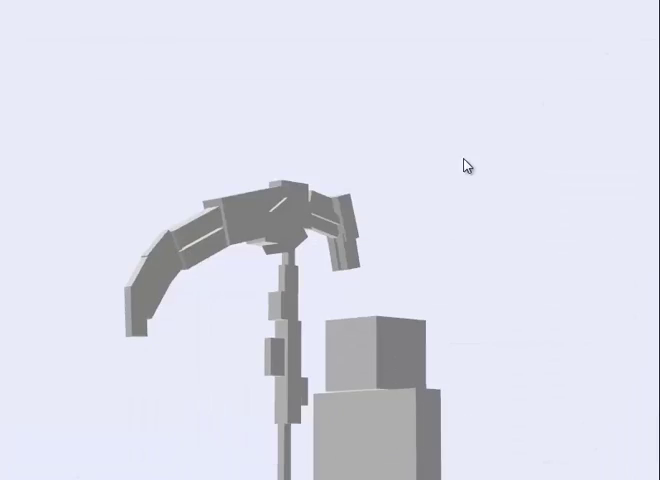
mouse_move(408, 183)
left_mouse_down()
mouse_move(351, 138)
mouse_move(420, 118)
mouse_move(488, 140)
mouse_move(497, 177)
mouse_move(426, 196)
left_mouse_up()
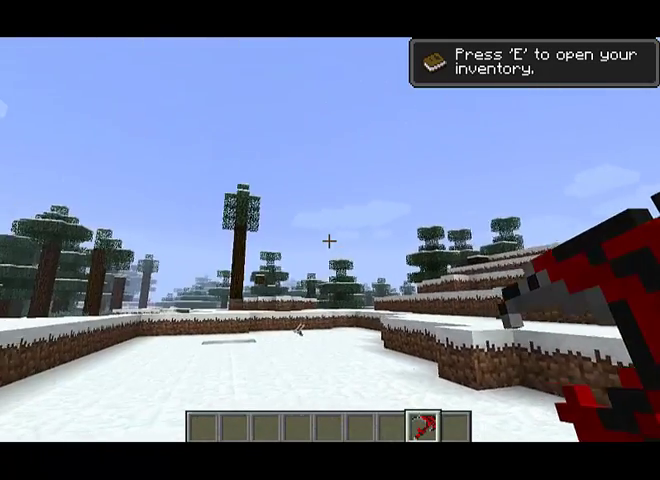
Switch to third-person view and swing the red-and-black scythe
key("F5")
key("F5")
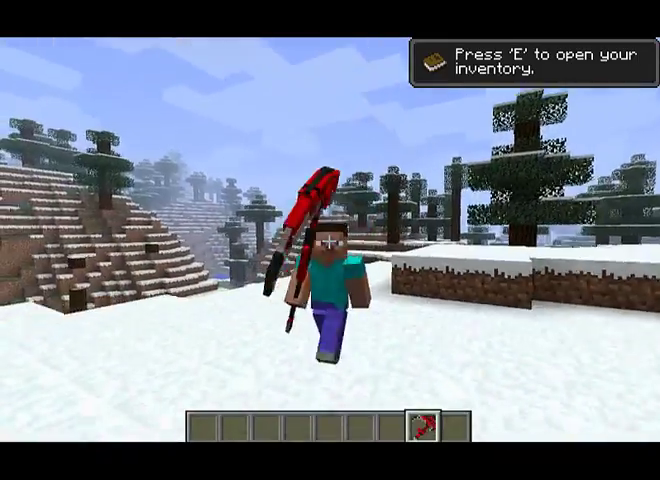
left_click(330, 240)
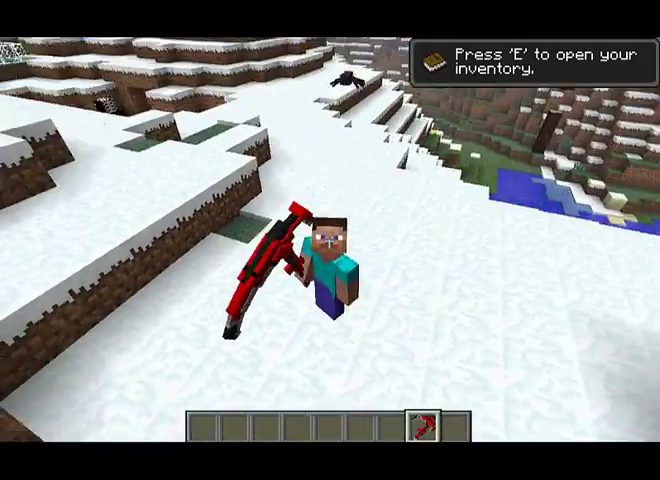